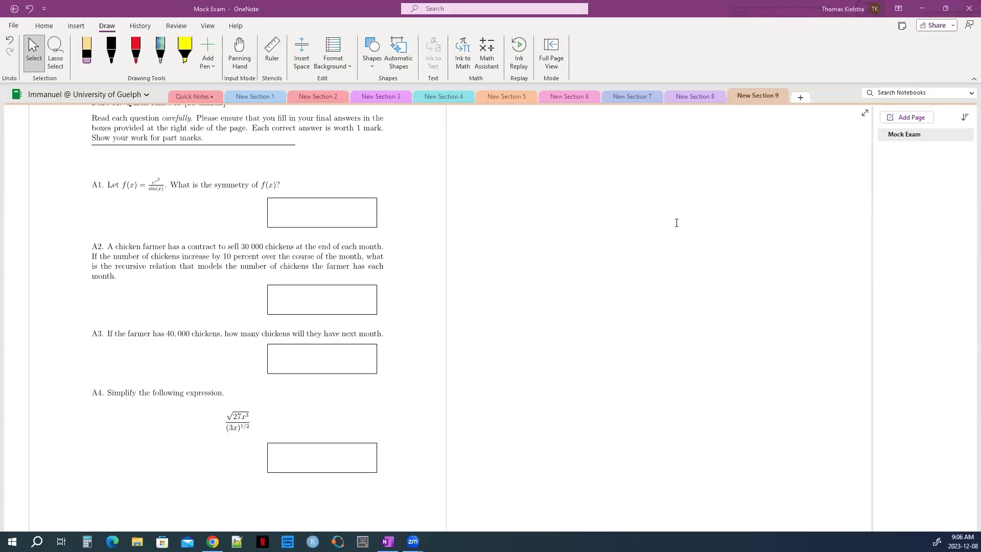
Step: Scroll the Mock Exam page back to the Part A questions A1–A4
scroll(398, 263, up, 10)
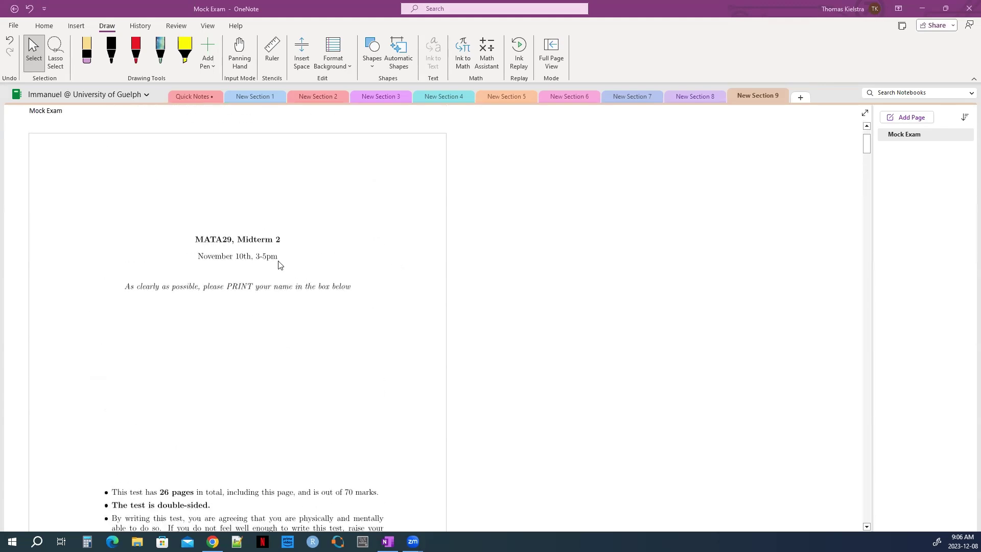
scroll(272, 259, down, 3)
scroll(253, 158, down, 2)
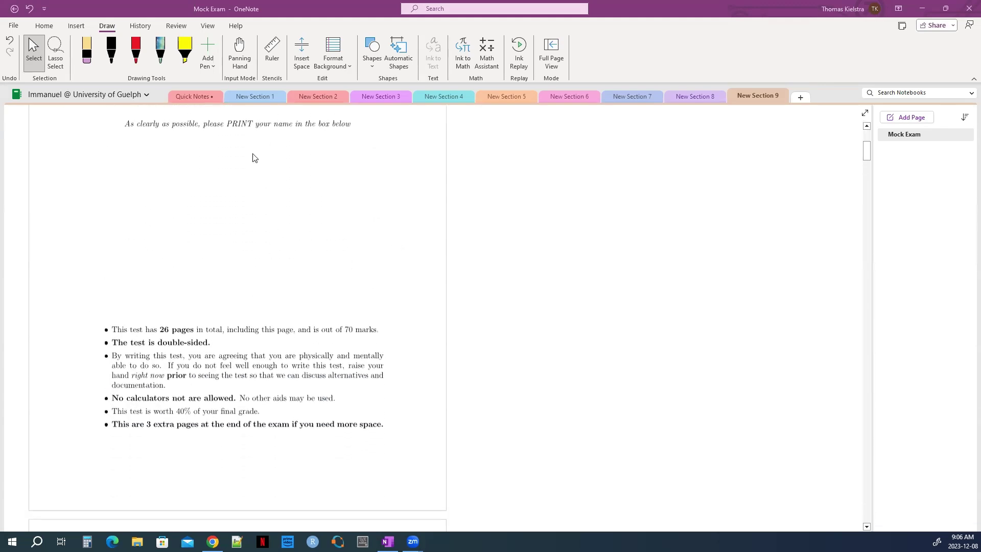
scroll(280, 200, up, 1)
scroll(280, 200, up, 1)
scroll(263, 230, up, 2)
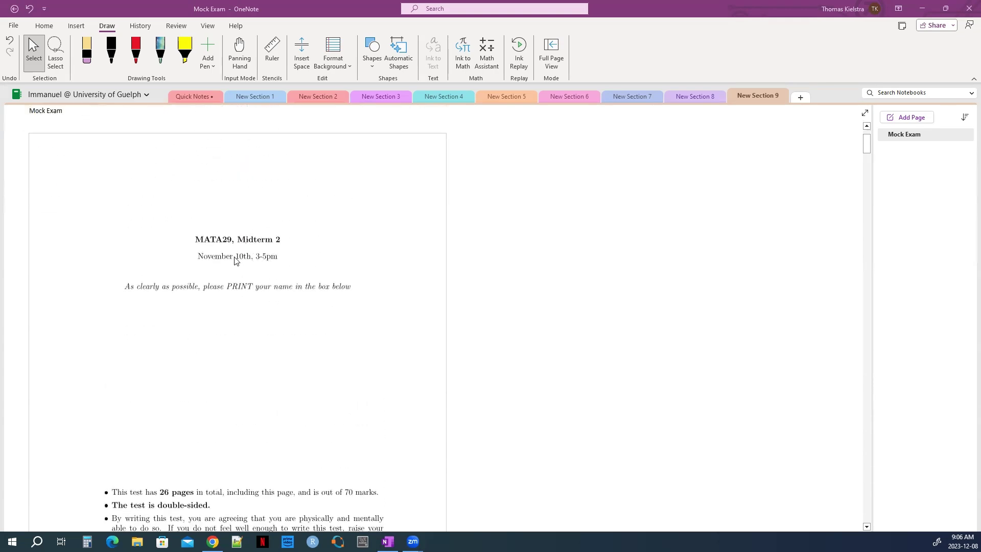
scroll(236, 260, down, 3)
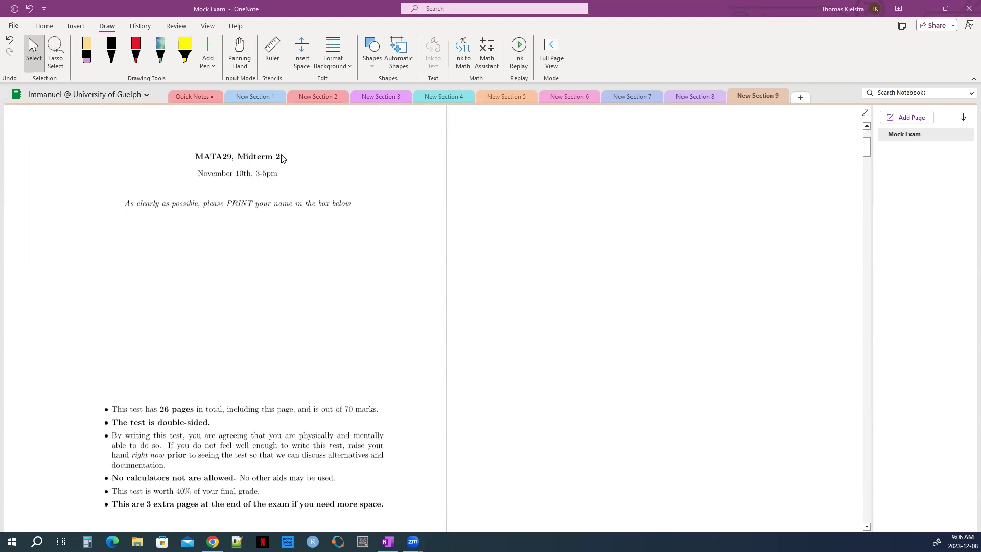
scroll(256, 161, down, 4)
scroll(258, 171, down, 9)
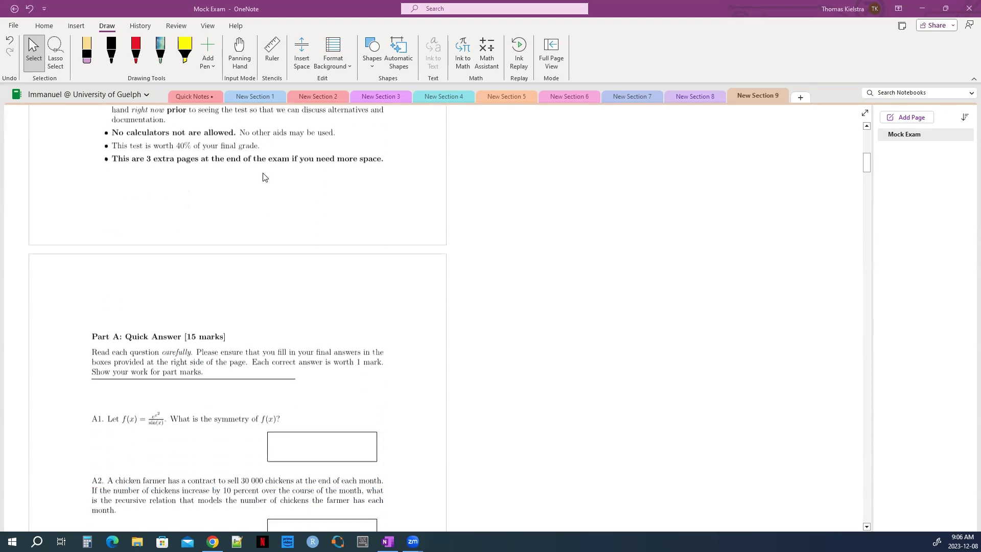
scroll(266, 176, down, 6)
scroll(266, 182, down, 2)
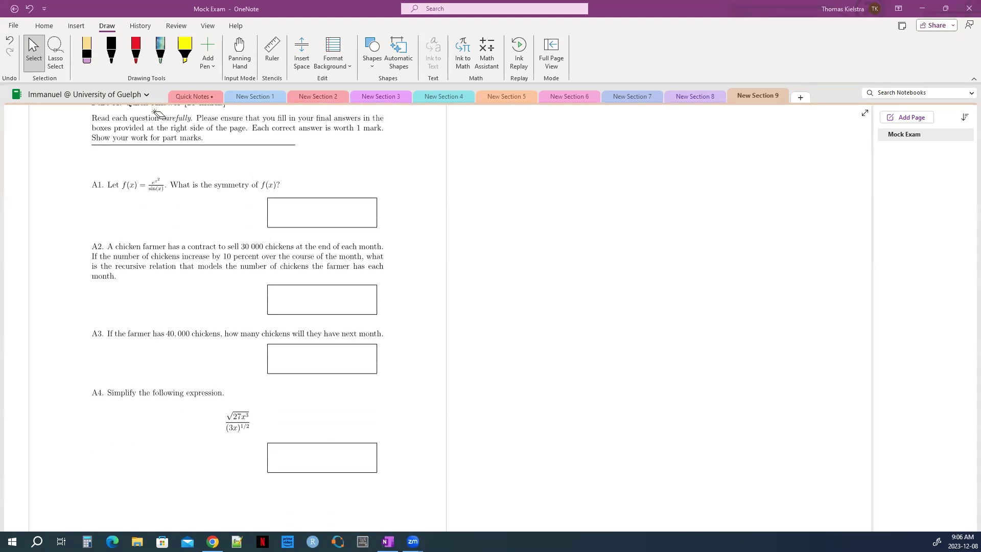
Step: In black ink, handwrite f(-x) = e^((-x)^2)/sin(-x) = e^(x^2) beneath question A1
click(113, 57)
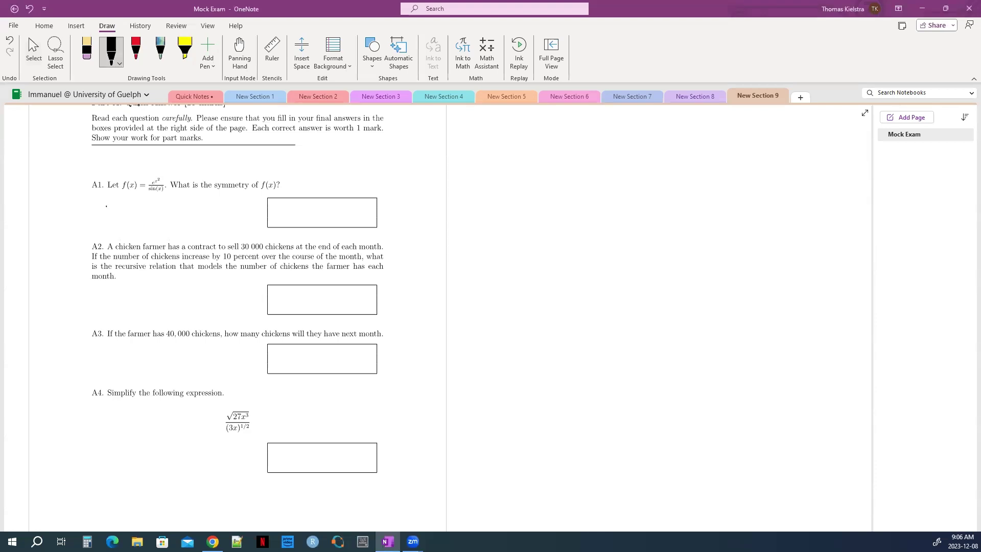
mouse_move(107, 205)
mouse_down()
mouse_move(104, 219)
mouse_move(107, 209)
mouse_up()
drag(165, 200, 171, 200)
mouse_move(178, 194)
mouse_down()
mouse_move(164, 215)
mouse_move(183, 211)
mouse_move(158, 230)
mouse_up()
drag(180, 219, 190, 226)
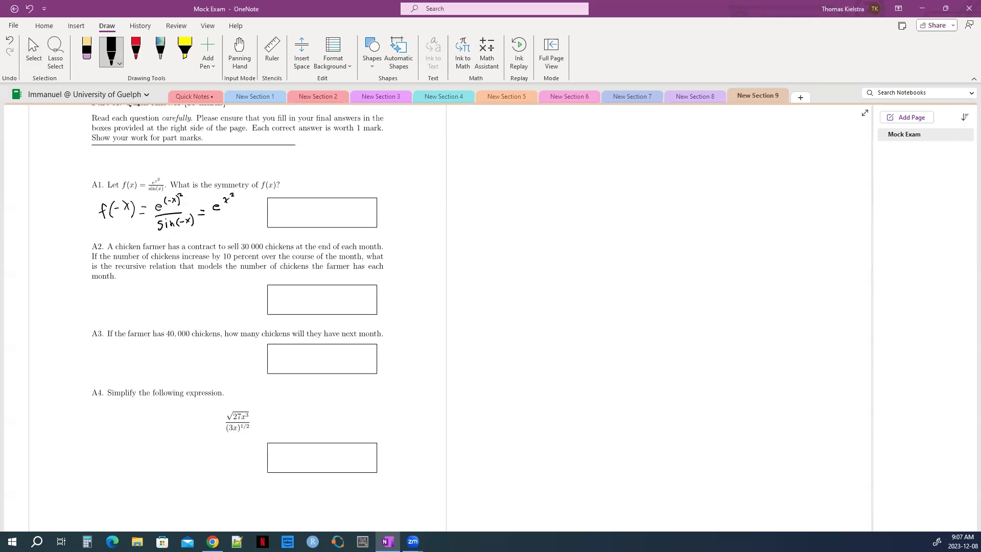
drag(214, 214, 230, 211)
Step: Write the identities sin(-x)=-sin(x), cos(-x)=cos(x) and |-x|=|x| to the right of A1
drag(415, 179, 414, 185)
mouse_move(436, 181)
mouse_down()
mouse_move(444, 189)
mouse_move(464, 183)
mouse_up()
drag(459, 187, 473, 186)
drag(413, 198, 476, 205)
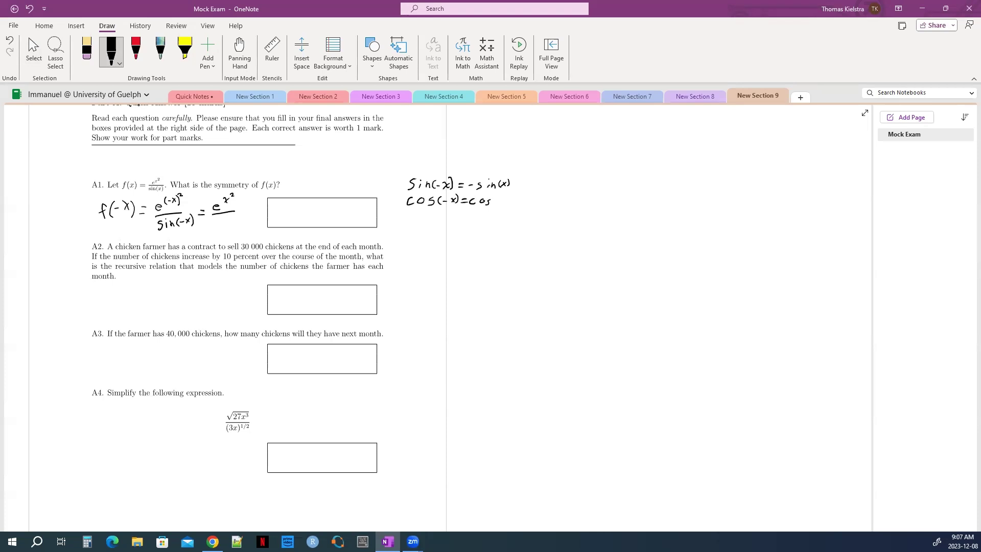
drag(504, 196, 505, 206)
mouse_move(428, 216)
mouse_down()
mouse_move(428, 227)
mouse_move(489, 221)
mouse_up()
Step: Complete A1's simplification with -sin(x) to -f(x) and write 'odd' in its answer box
drag(229, 220, 228, 226)
drag(241, 217, 262, 213)
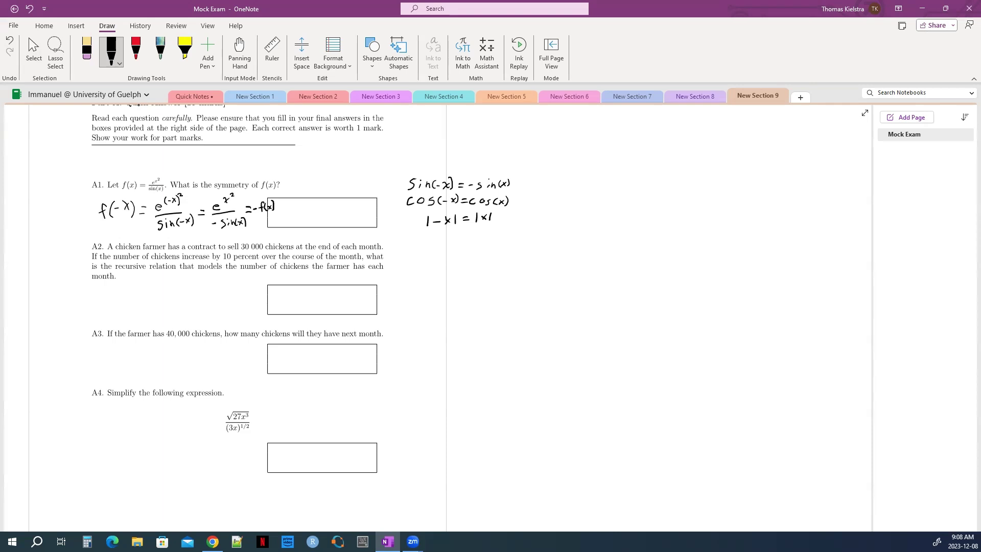
drag(302, 217, 320, 225)
drag(326, 212, 325, 225)
Step: Underline 'end', '10 percent' and 'recursive relation' in A2, then write x_{n+1} = f(x_n)
drag(320, 250, 328, 250)
drag(223, 260, 227, 260)
drag(119, 273, 173, 275)
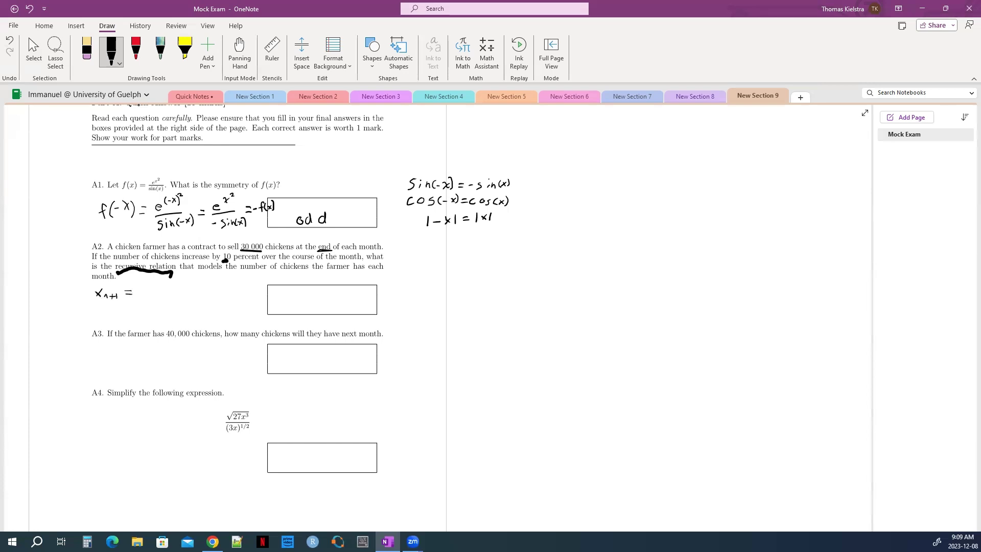
drag(156, 286, 155, 295)
Step: Write +30000 beside A2, then erase part of it to make it -30000
drag(435, 253, 465, 252)
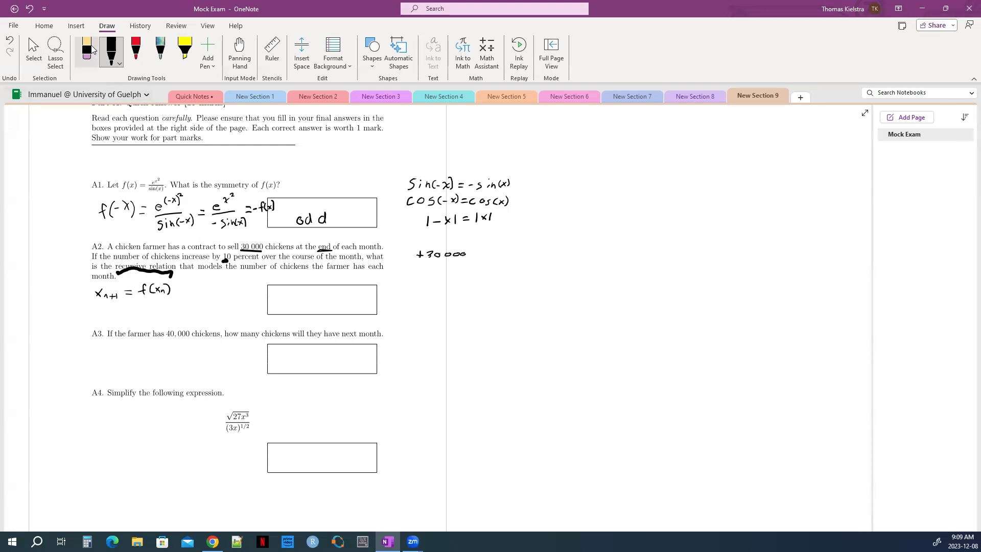
click(87, 51)
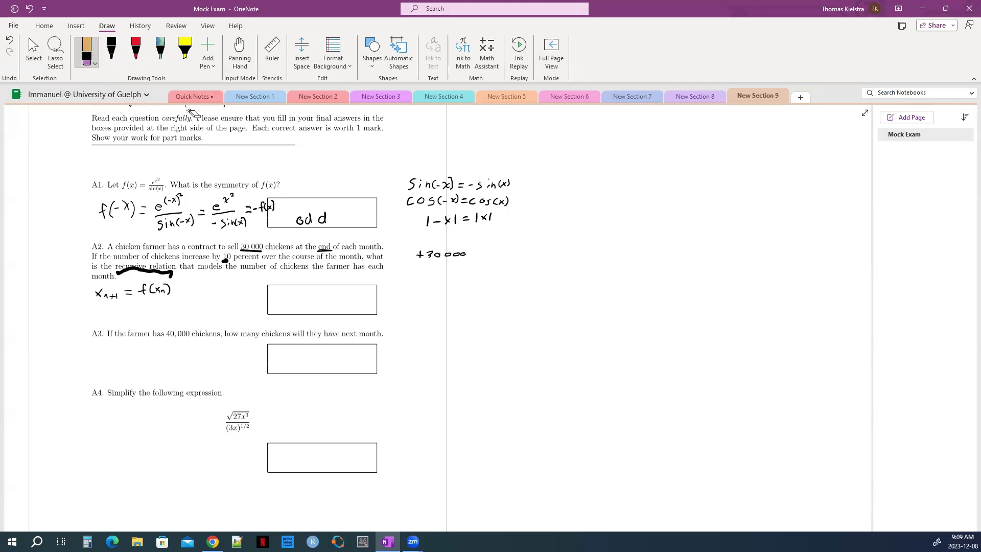
click(420, 254)
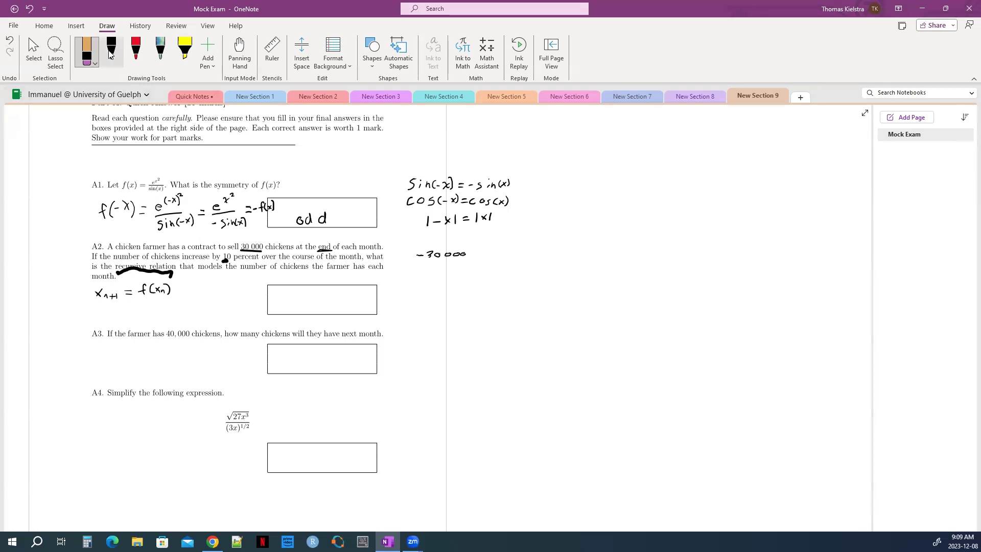
click(111, 51)
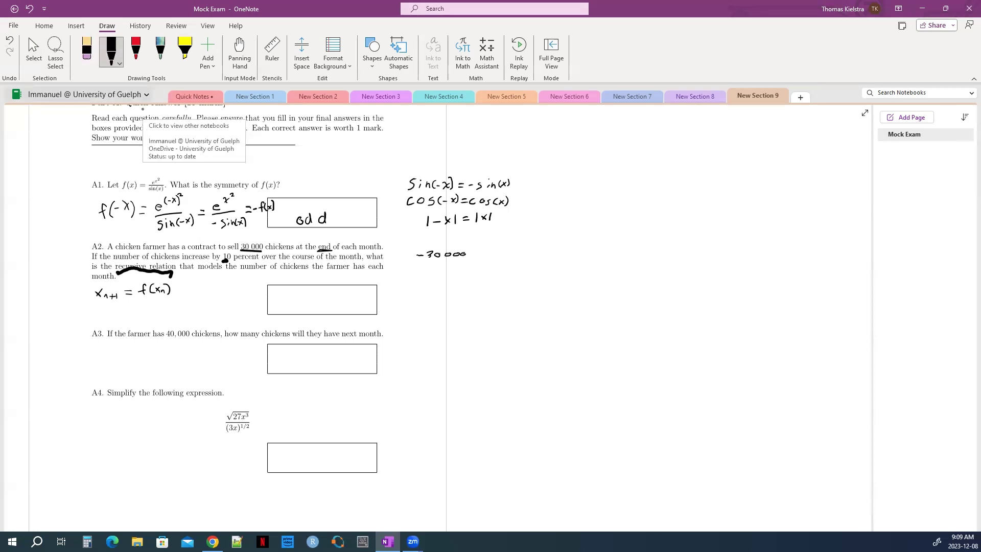
Step: Label the side notes: step 1 is multiplying by 1.1, step 2 is subtracting 30000
drag(409, 266, 409, 276)
click(414, 275)
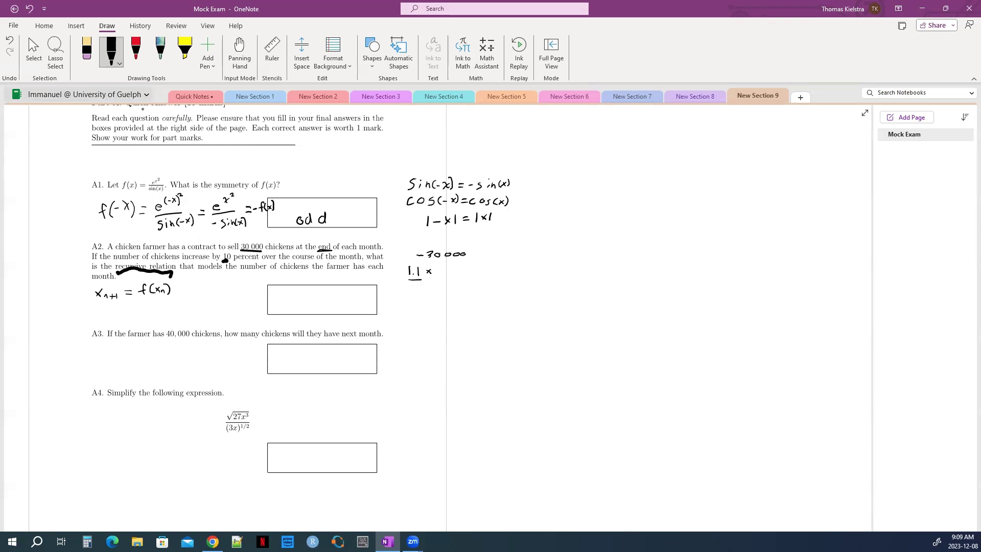
drag(422, 279, 437, 279)
drag(390, 268, 389, 277)
drag(401, 249, 404, 256)
click(410, 254)
Step: Write x_{n+1} = 1.1x_n − 30000 in the A2 working and its answer box
mouse_move(176, 307)
mouse_down()
mouse_move(156, 314)
mouse_move(189, 317)
mouse_move(149, 319)
mouse_move(252, 310)
mouse_up()
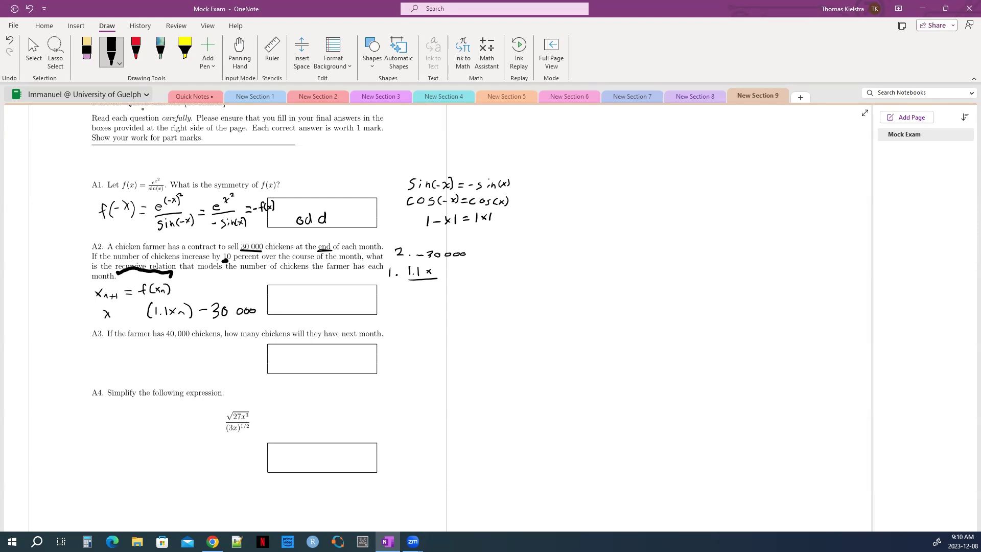
drag(116, 316, 118, 316)
drag(121, 315, 138, 310)
drag(131, 315, 139, 315)
drag(309, 293, 308, 303)
drag(344, 297, 368, 297)
Step: Underline 40,000 and work out 1.1(40 000) − 30 000 = 14 000, inking 14 000 in A3's box
drag(167, 339, 177, 341)
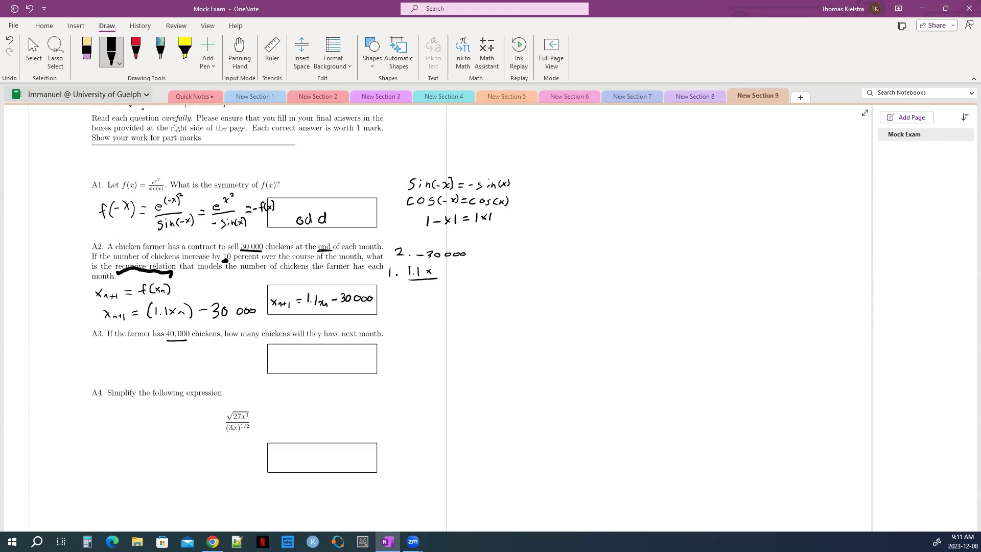
drag(61, 352, 82, 354)
drag(80, 351, 109, 350)
mouse_move(127, 341)
mouse_down()
mouse_move(137, 354)
mouse_move(149, 344)
mouse_move(179, 356)
mouse_move(231, 348)
mouse_up()
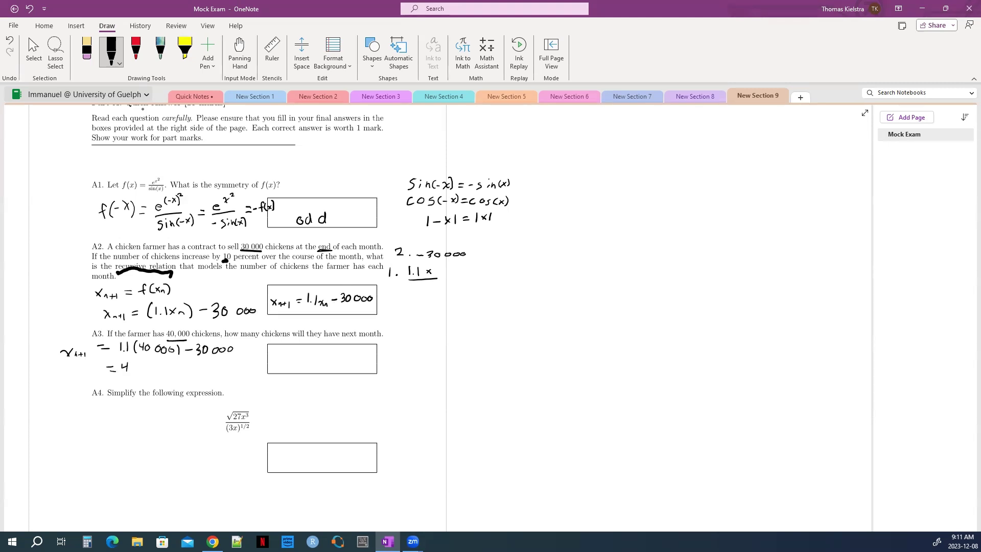
drag(146, 363, 212, 365)
drag(159, 381, 175, 384)
drag(275, 353, 306, 357)
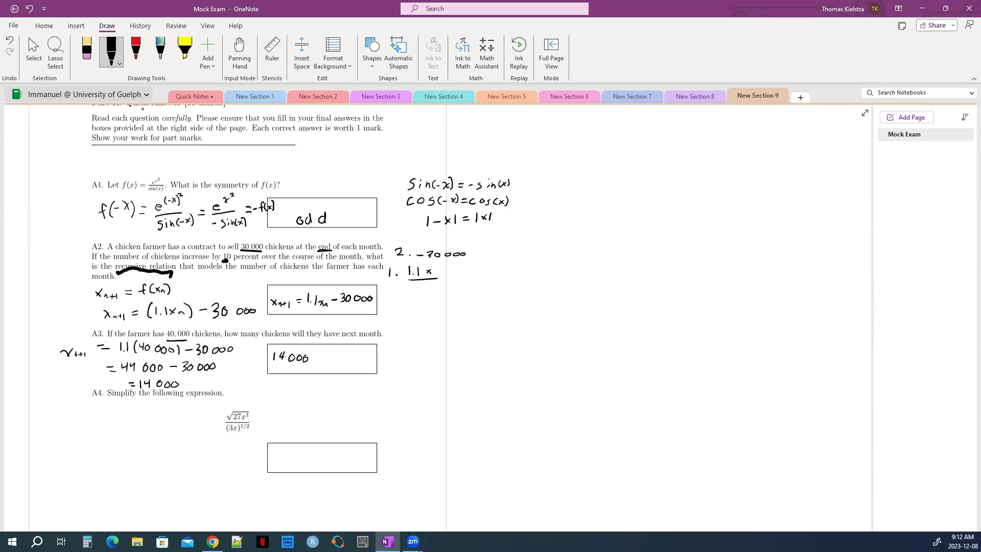
Step: Rewrite A4 as 27^(1/2)x^(3/2) over 3^(1/2)x^(1/2)
drag(111, 426, 125, 435)
drag(152, 426, 157, 434)
mouse_move(108, 447)
mouse_down()
mouse_move(169, 439)
mouse_move(120, 466)
mouse_up()
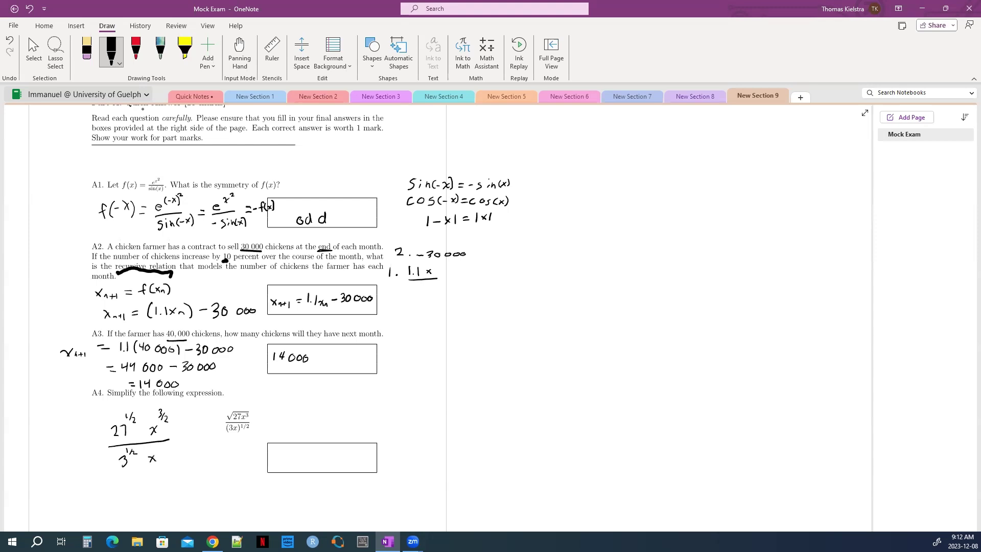
drag(162, 442, 157, 453)
Step: Rewrite the numerator with 27 as 3³: (3³)^(1/2)x^(3/2) over 3^(1/2)x^(1/2)
mouse_move(128, 482)
mouse_down()
mouse_move(119, 500)
mouse_move(136, 501)
mouse_up()
drag(155, 486, 162, 494)
drag(131, 506, 170, 497)
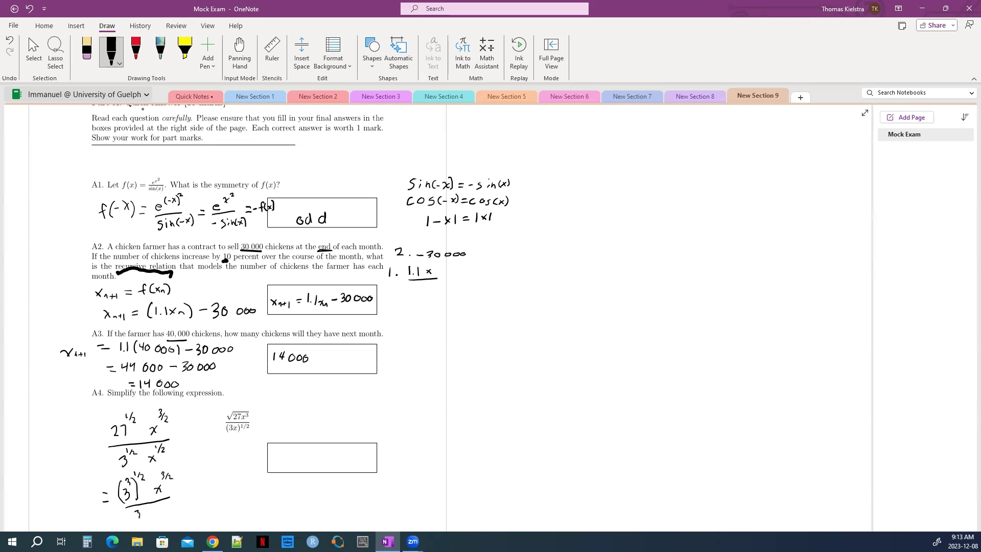
drag(135, 510, 138, 519)
Step: Scroll down and simplify A4 to 3^(3/2)x^(3/2) over 3^(1/2)x^(1/2) = 3¹x¹
key(Escape)
scroll(141, 112, down, 3)
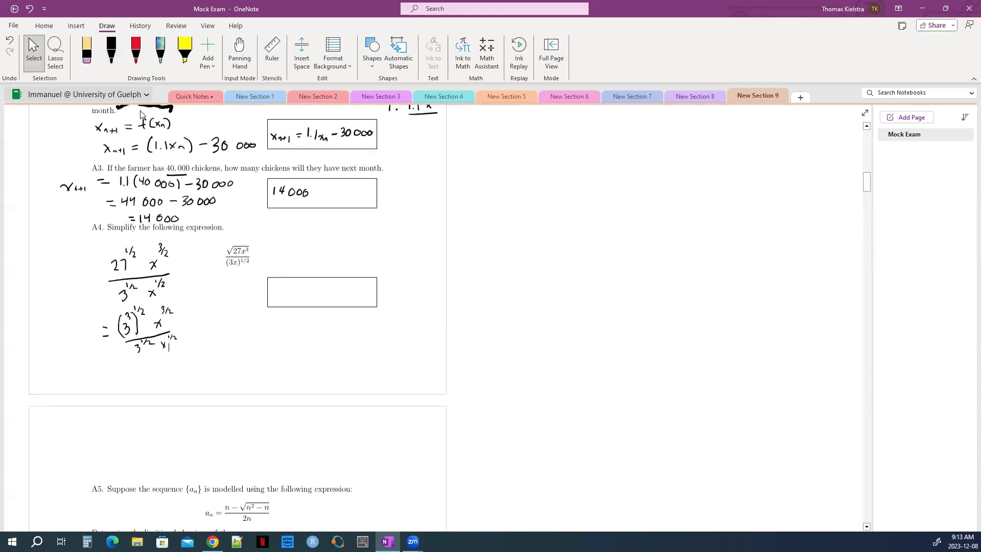
click(111, 51)
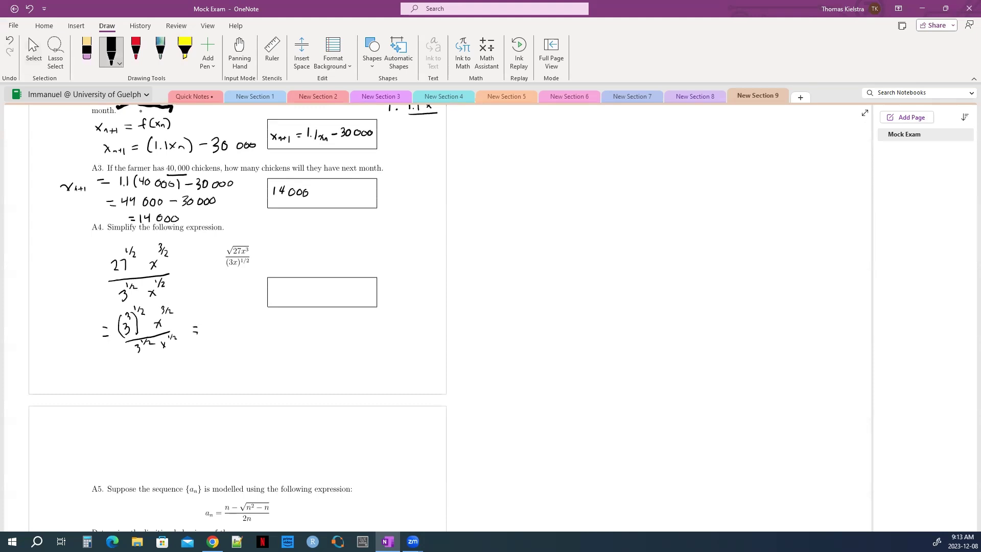
drag(209, 321, 205, 327)
mouse_move(205, 334)
mouse_down()
mouse_move(236, 332)
mouse_move(208, 349)
mouse_move(233, 350)
mouse_move(239, 339)
mouse_up()
drag(245, 332, 242, 338)
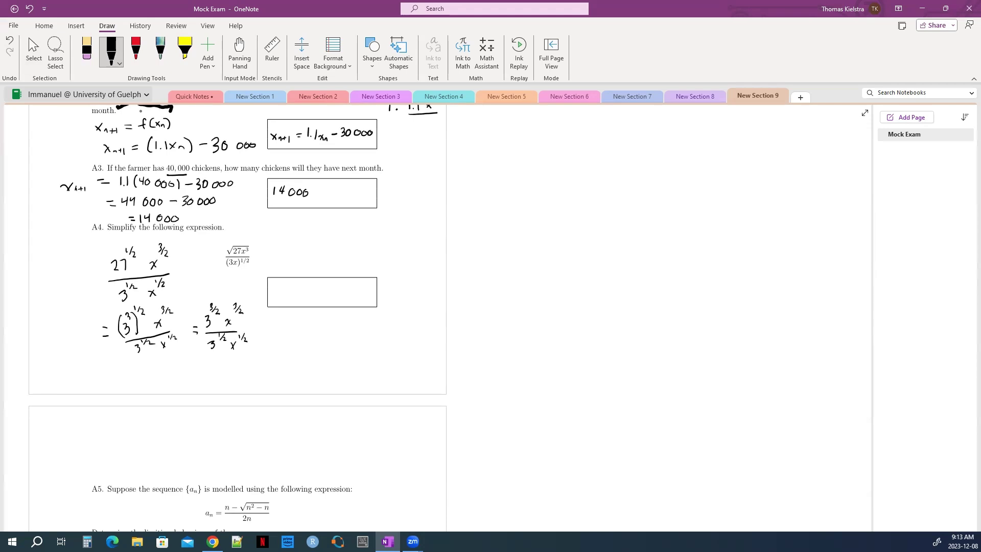
drag(258, 329, 278, 336)
Step: Write 3x in the A4 answer box
drag(307, 294, 317, 304)
click(33, 51)
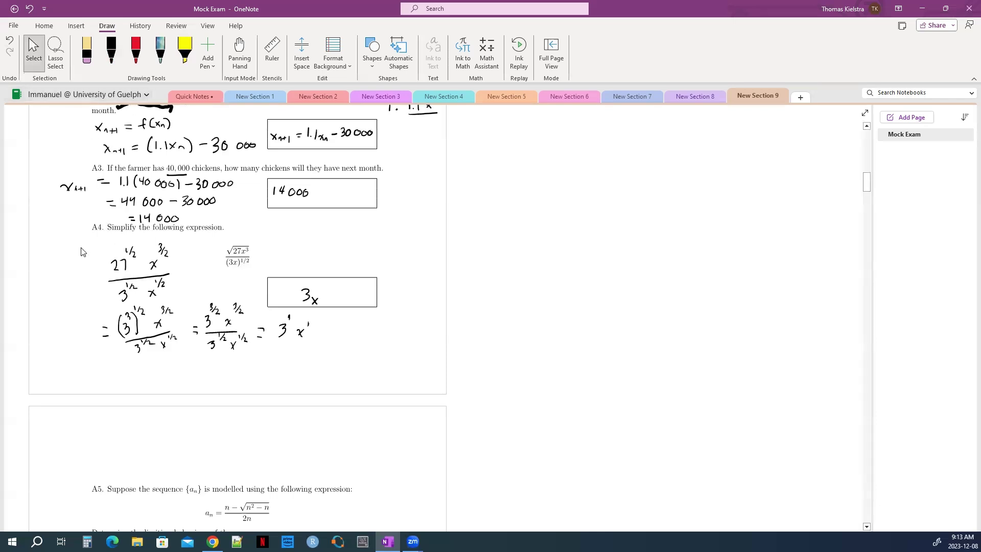
click(111, 51)
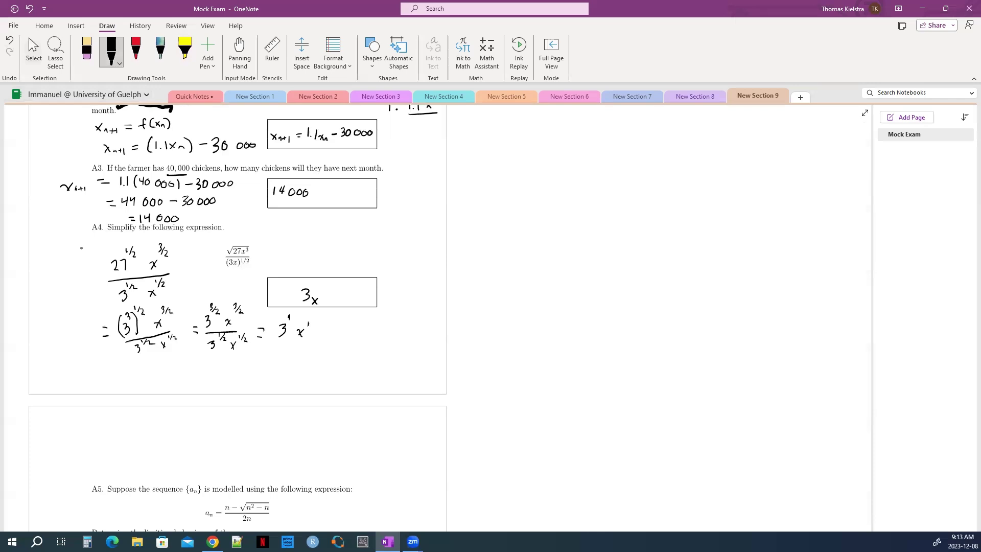
Step: Beside A4, note 27 = 3³ and list powers of 2 up to 2⁵ = 32
mouse_move(361, 253)
mouse_down()
mouse_move(403, 259)
mouse_move(420, 248)
mouse_move(408, 261)
mouse_move(452, 262)
mouse_up()
mouse_move(397, 287)
mouse_down()
mouse_move(399, 295)
mouse_move(444, 292)
mouse_move(407, 318)
mouse_move(414, 303)
mouse_move(445, 316)
mouse_move(409, 342)
mouse_move(429, 330)
mouse_up()
drag(421, 336, 430, 336)
mouse_move(444, 329)
mouse_down()
mouse_move(438, 340)
mouse_move(443, 330)
mouse_up()
mouse_move(404, 358)
mouse_down()
mouse_move(410, 367)
mouse_move(431, 354)
mouse_up()
mouse_move(424, 360)
mouse_down()
mouse_move(449, 359)
mouse_move(414, 386)
mouse_move(433, 378)
mouse_up()
drag(427, 383, 465, 382)
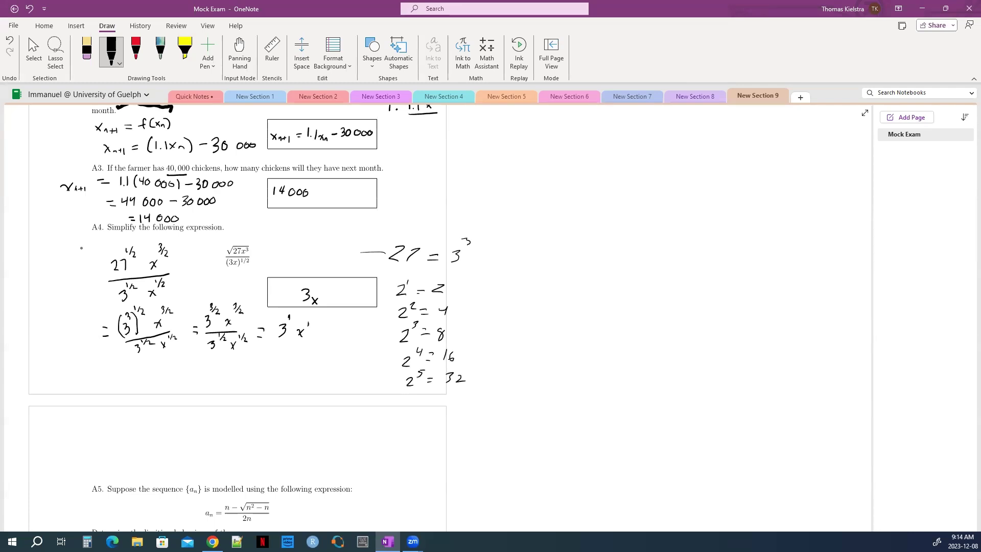
Step: List powers of 3, from 3¹ = 3 up to 81, next to them
mouse_move(498, 292)
mouse_down()
mouse_move(500, 305)
mouse_move(514, 290)
mouse_move(525, 300)
mouse_up()
mouse_move(532, 291)
mouse_down()
mouse_move(533, 304)
mouse_move(500, 328)
mouse_up()
mouse_move(514, 311)
mouse_down()
mouse_move(532, 328)
mouse_move(505, 349)
mouse_move(510, 341)
mouse_move(542, 349)
mouse_move(502, 383)
mouse_move(536, 370)
mouse_up()
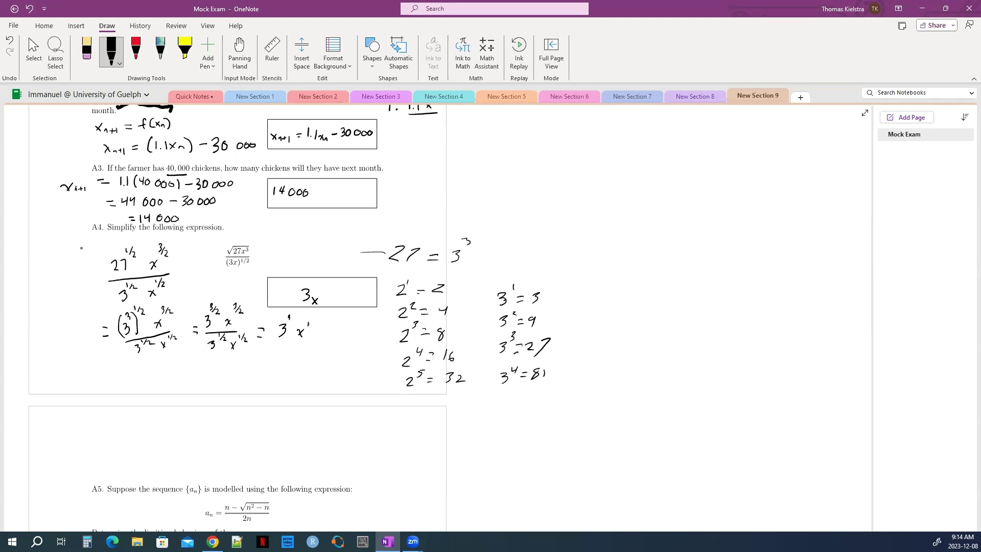
Step: Switch to Select and scroll down until question A5 is in view
click(34, 51)
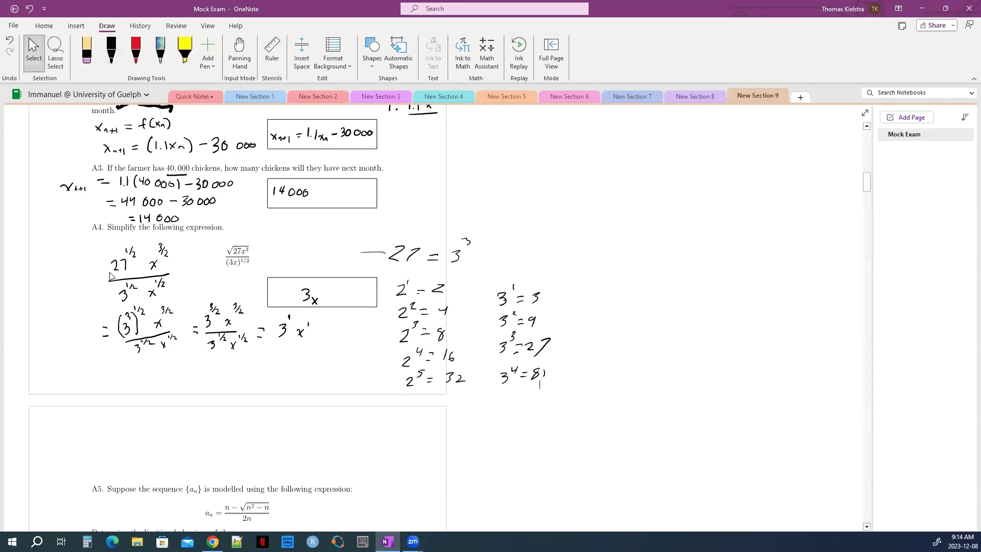
scroll(113, 276, down, 3)
scroll(114, 276, down, 3)
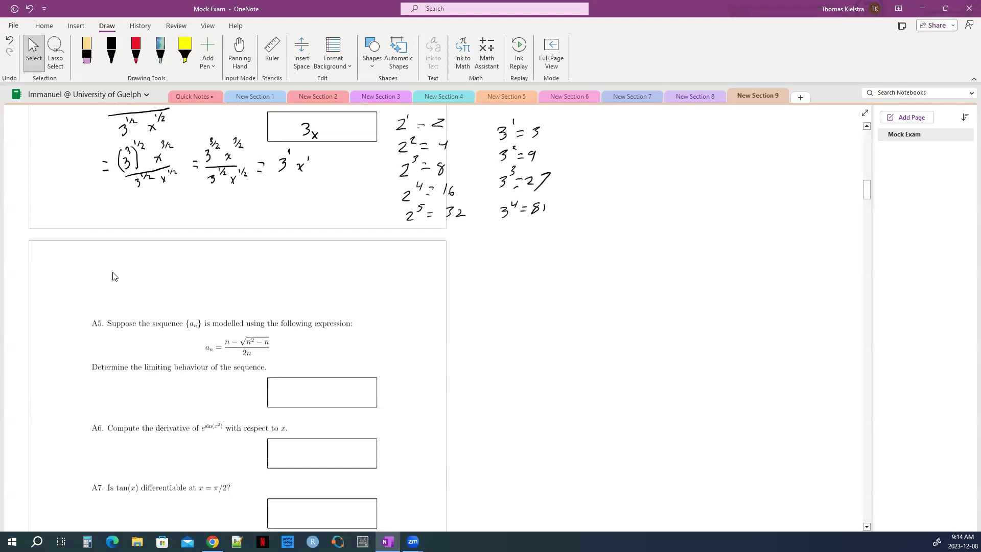
scroll(114, 276, up, 3)
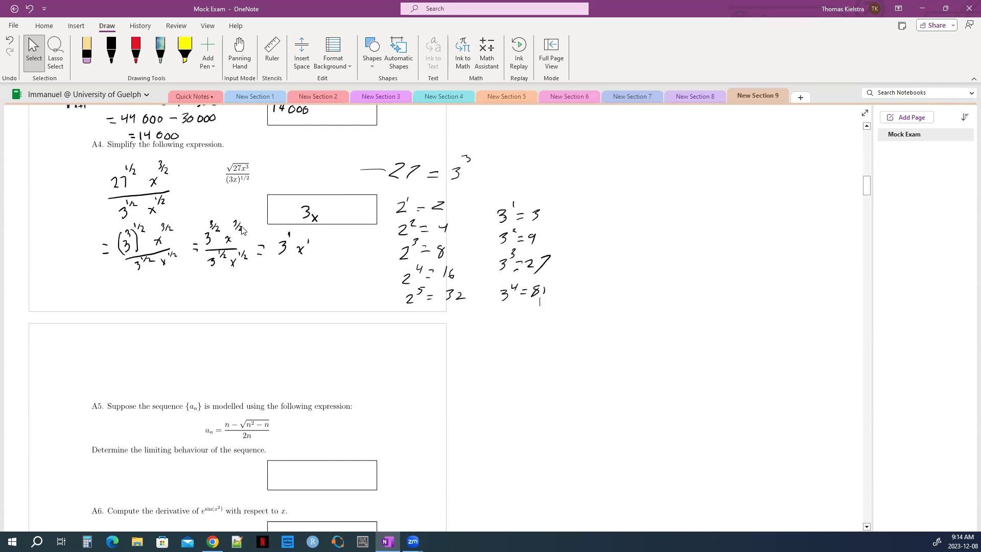
scroll(235, 312, down, 5)
scroll(217, 315, up, 5)
scroll(266, 350, down, 5)
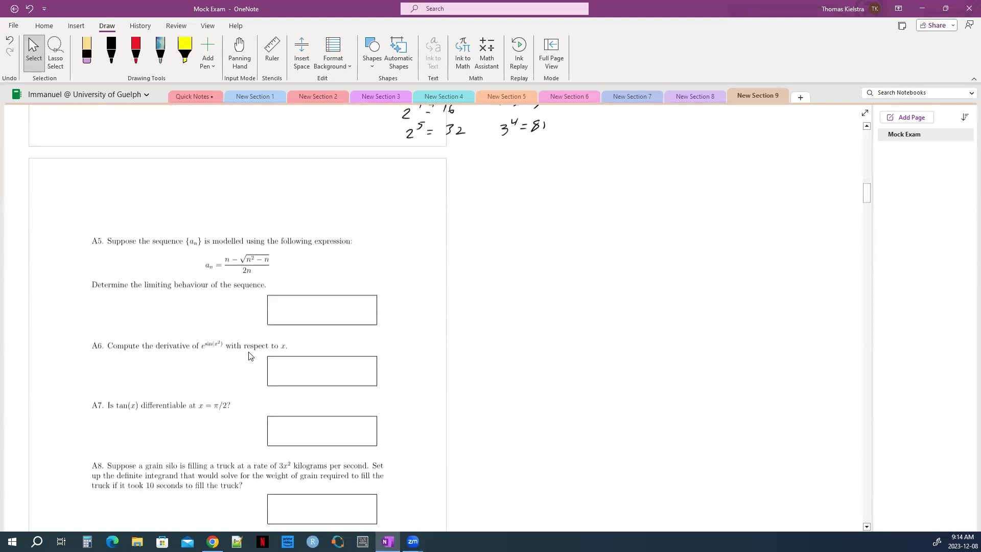
scroll(248, 347, down, 3)
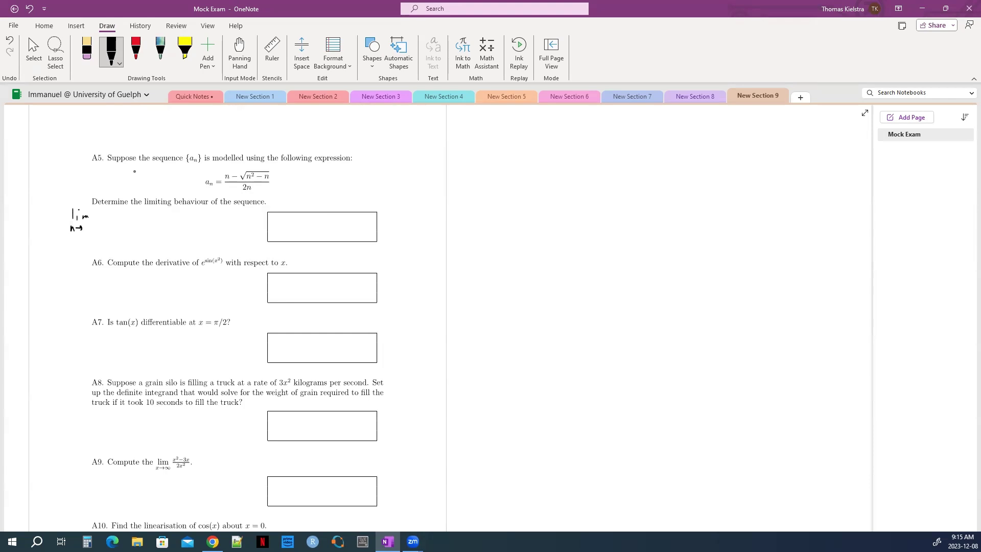
Step: Write lim n→∞ of (n − √(n²−n))/2n under A5
drag(90, 227, 95, 225)
drag(119, 213, 152, 206)
mouse_move(103, 224)
mouse_down()
mouse_move(151, 221)
mouse_move(123, 234)
mouse_up()
Step: Note the ∞ forms, ∞/∞ or 0/0, to the right of the limit
mouse_move(424, 211)
mouse_down()
mouse_move(445, 213)
mouse_move(425, 225)
mouse_up()
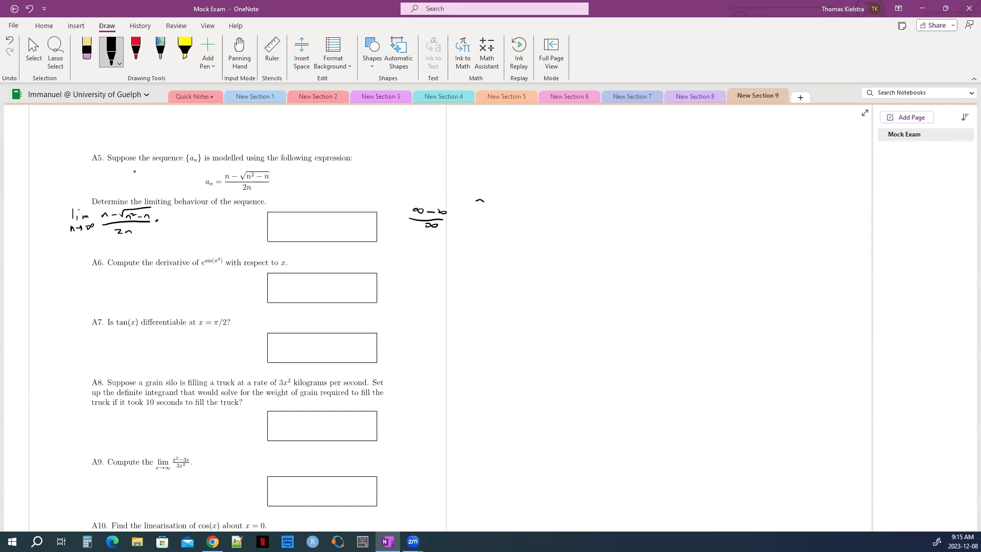
mouse_move(484, 201)
mouse_down()
mouse_move(492, 208)
mouse_move(477, 216)
mouse_move(500, 207)
mouse_up()
mouse_move(504, 209)
mouse_down()
mouse_move(535, 209)
mouse_move(529, 218)
mouse_up()
Step: Multiply the A5 limit by (n+√(n²−n))/(n+√(n²−n)) and ink the expanded next line
drag(174, 216, 209, 209)
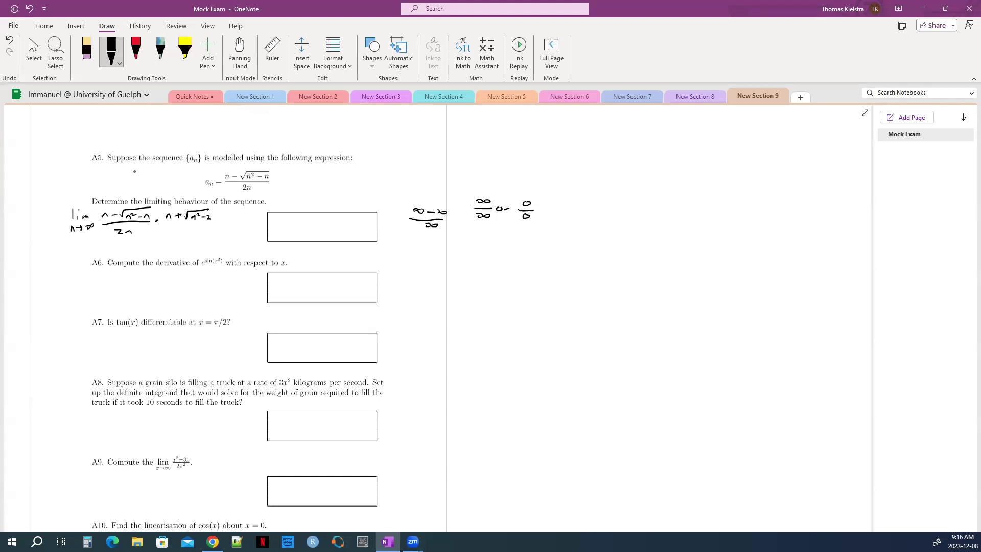
mouse_move(164, 224)
mouse_down()
mouse_move(214, 222)
mouse_move(176, 234)
mouse_move(210, 224)
mouse_move(200, 231)
mouse_move(216, 234)
mouse_up()
drag(82, 250, 108, 248)
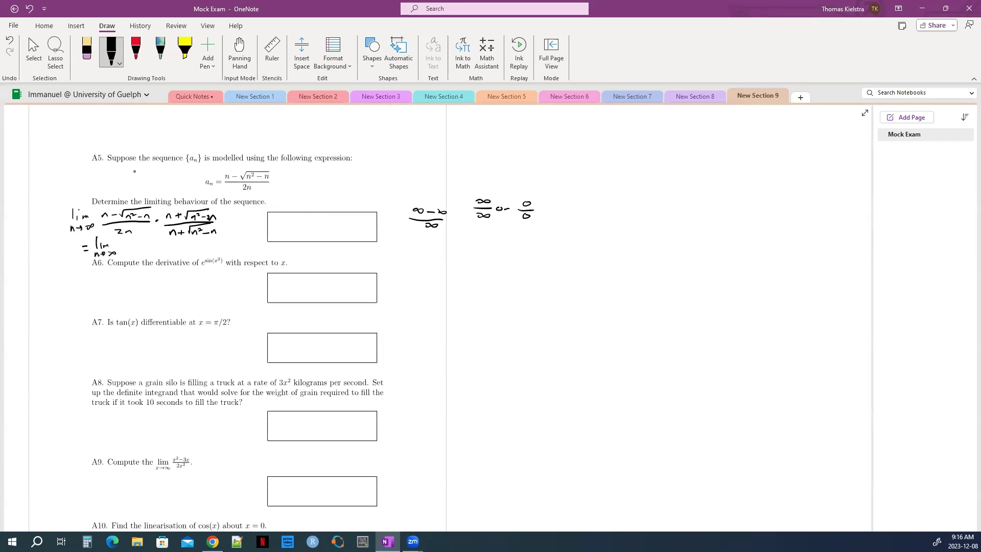
drag(107, 254, 116, 254)
drag(146, 240, 152, 239)
mouse_move(127, 250)
mouse_down()
mouse_move(168, 248)
mouse_move(147, 254)
mouse_up()
Step: Cancel the n² terms and write the simplified limit lim 1/(n+√(n²−n))
drag(173, 249, 213, 247)
drag(193, 251, 210, 249)
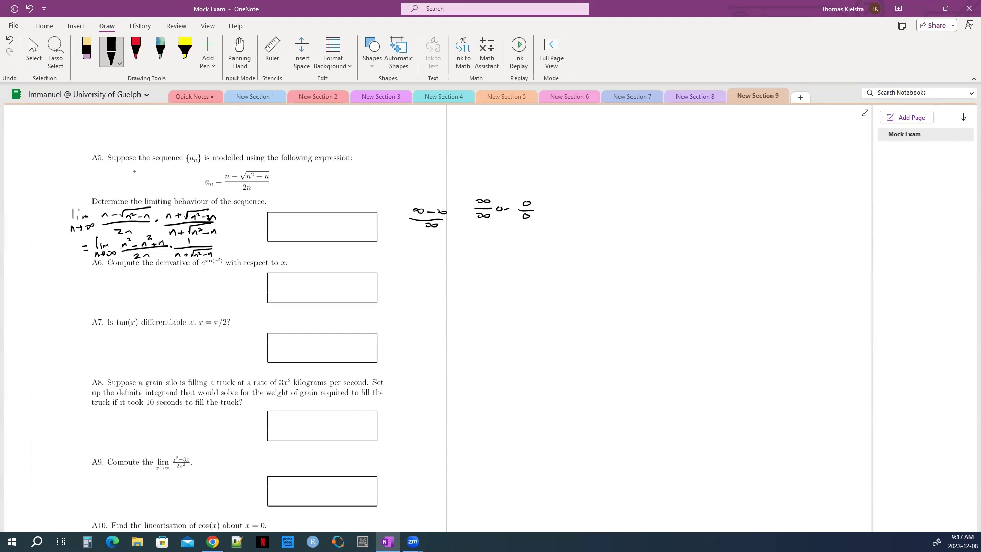
drag(139, 248, 149, 239)
click(235, 237)
drag(235, 241, 244, 244)
drag(252, 244, 290, 245)
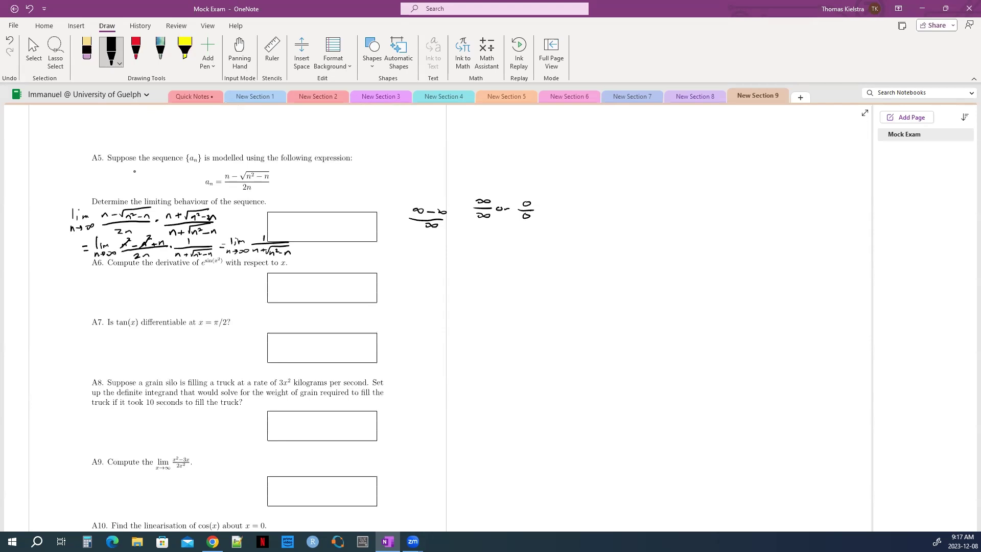
Step: Write 0 in the A5 box, underline e^sin(x²) and begin d/dx e^sin(x²) = e^sin(… under A6
mouse_move(317, 223)
mouse_down()
mouse_move(317, 231)
mouse_move(315, 224)
mouse_up()
drag(205, 266, 217, 266)
drag(74, 271, 83, 295)
drag(99, 274, 100, 277)
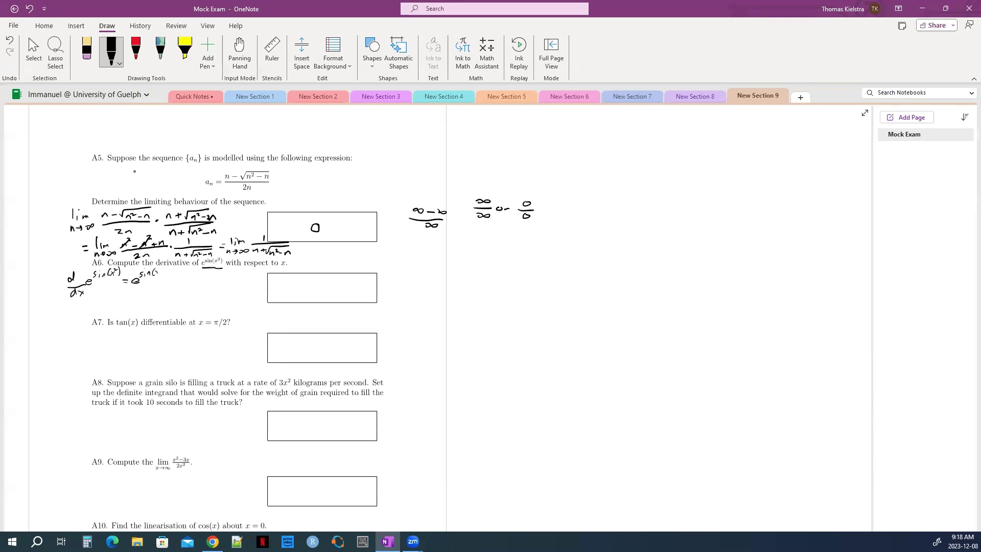
Step: Ink the chain-rule steps for e^sin(x²), including d/dx of sin(x²), under A6
mouse_move(162, 266)
mouse_down()
mouse_move(177, 282)
mouse_move(170, 293)
mouse_up()
drag(173, 291, 175, 291)
drag(188, 283, 194, 283)
drag(132, 305, 162, 300)
click(167, 306)
drag(174, 303, 222, 306)
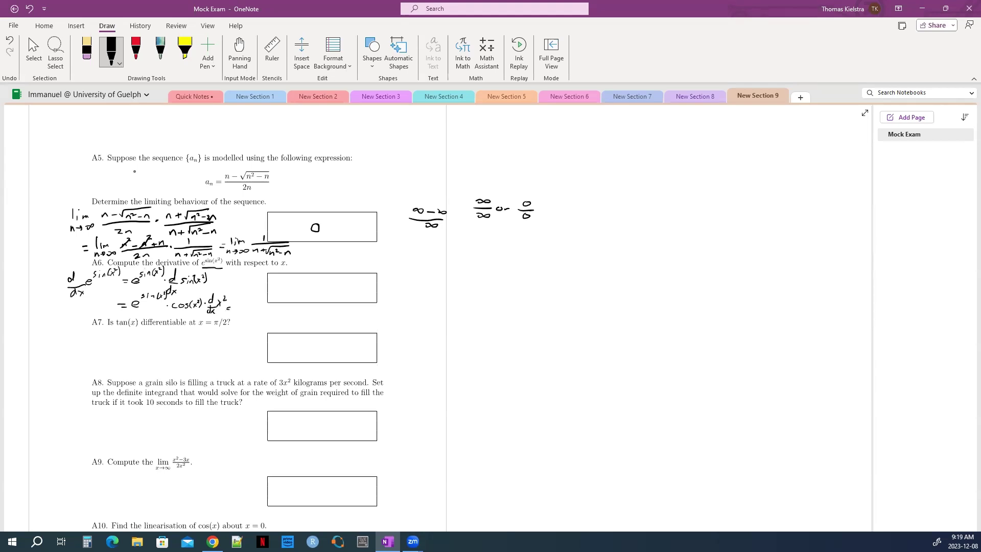
Step: Write e^sin(x²)·cos(x²)·2x in the A6 answer box
drag(280, 292, 282, 289)
mouse_move(307, 279)
mouse_down()
mouse_move(316, 298)
mouse_move(356, 299)
mouse_up()
click(339, 294)
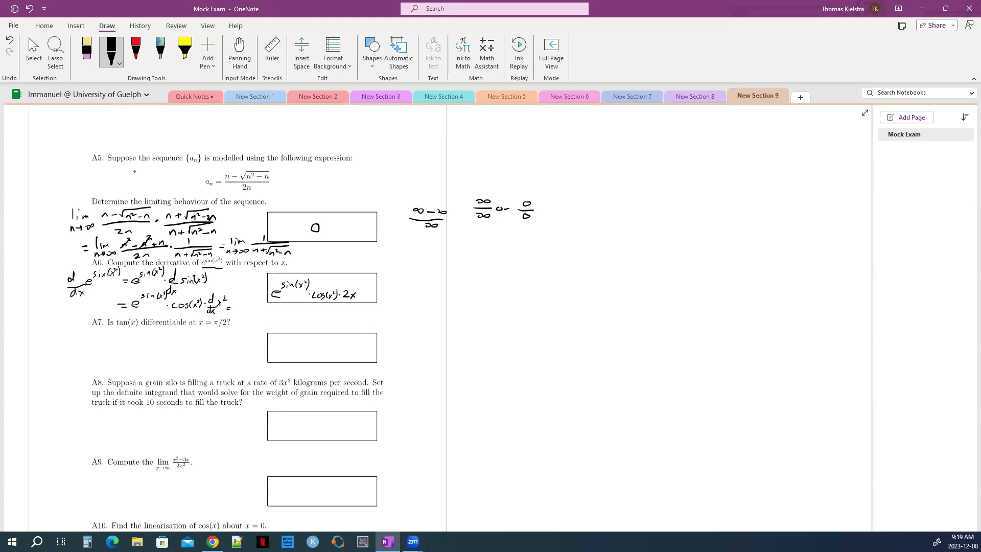